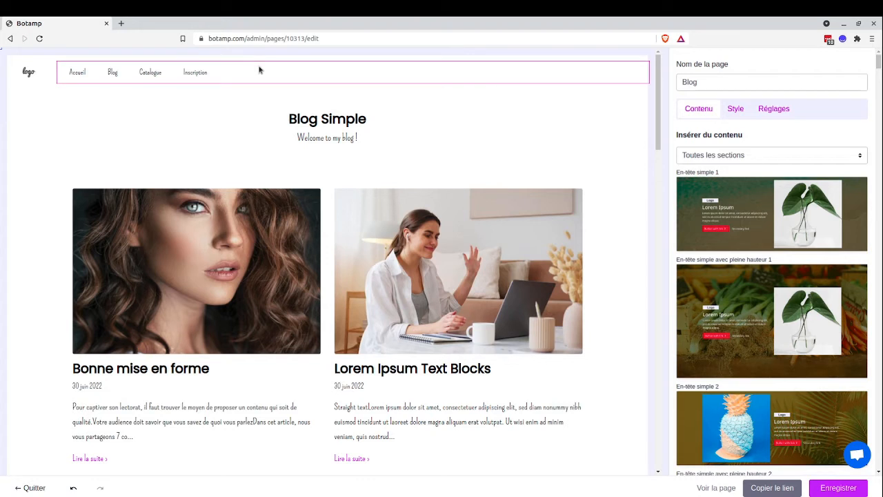
Duplicate the Inscription item in the navigation menu and set the copy's text to "À propos".
{"action": "left_click", "coordinate": [196, 73]}
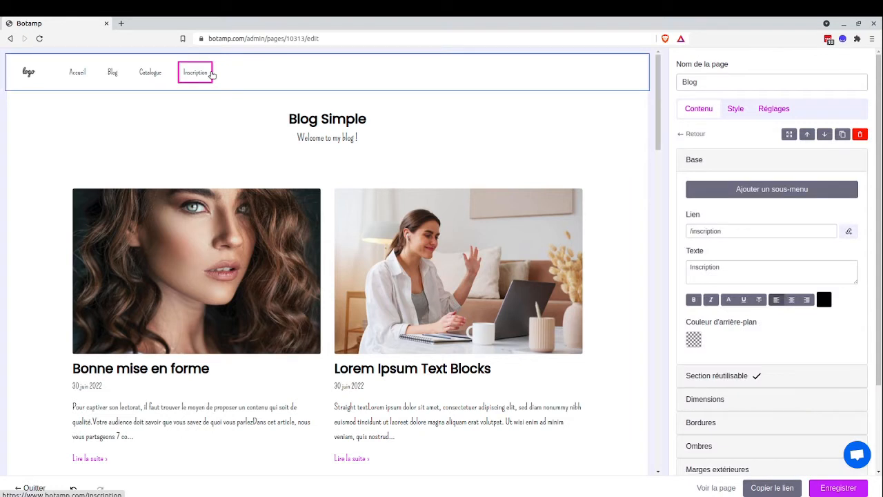
{"action": "left_click", "coordinate": [843, 134]}
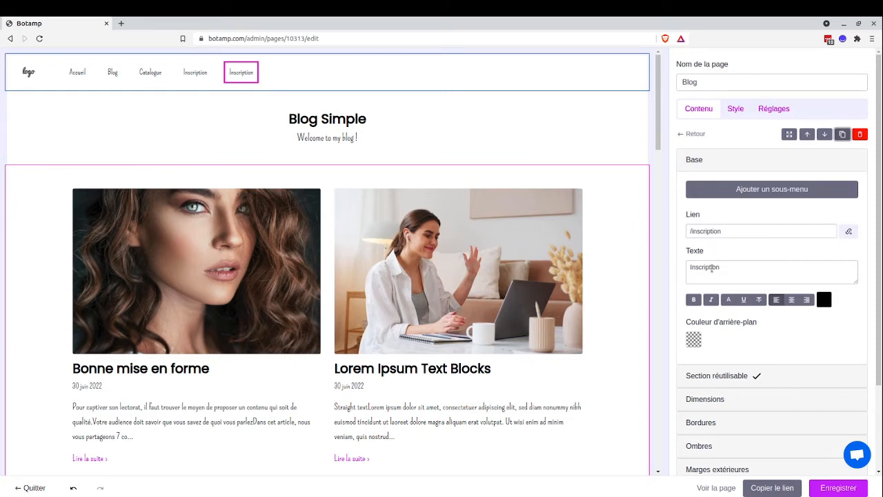
{"action": "double_click", "coordinate": [709, 269]}
{"action": "type", "text": "À "}
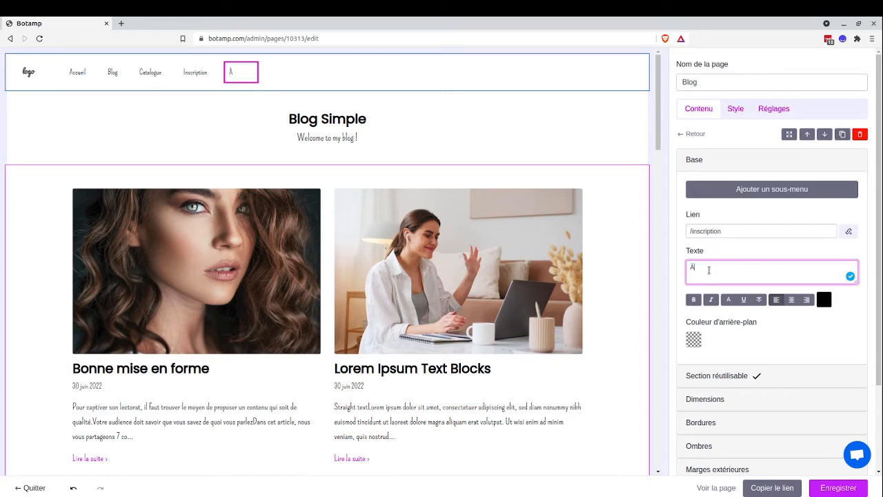
{"action": "type", "text": "propos"}
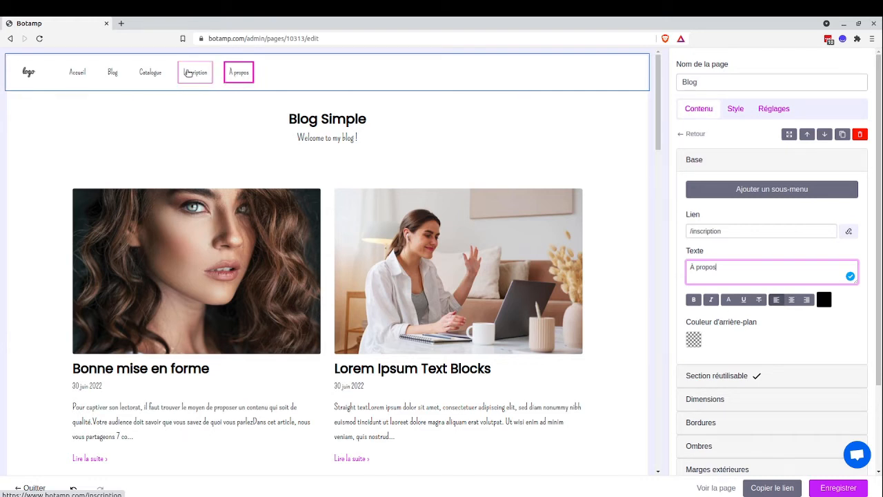
Link the new À propos menu item to the existing À propos page.
{"action": "triple_click", "coordinate": [717, 232]}
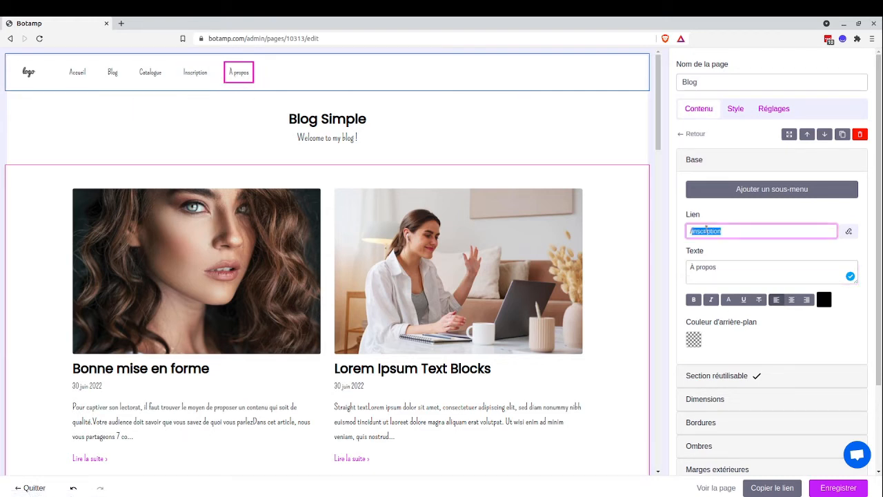
{"action": "left_click", "coordinate": [749, 228]}
{"action": "left_click", "coordinate": [850, 232]}
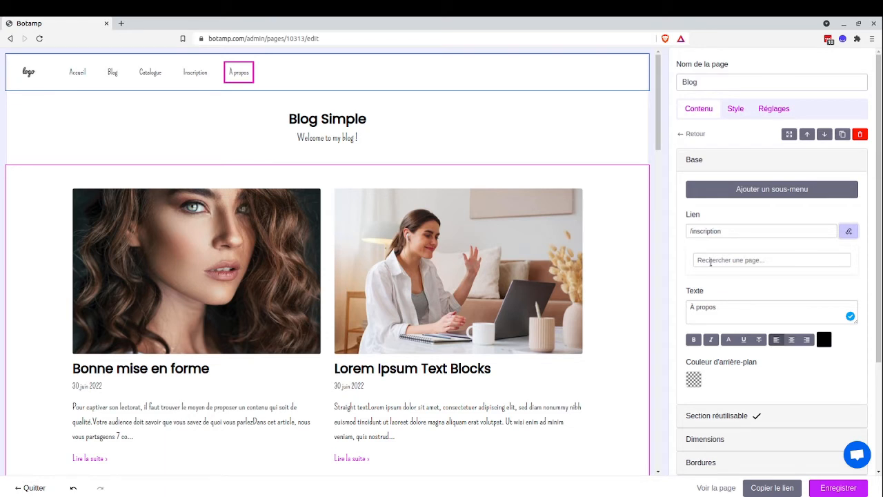
{"action": "left_click", "coordinate": [709, 260]}
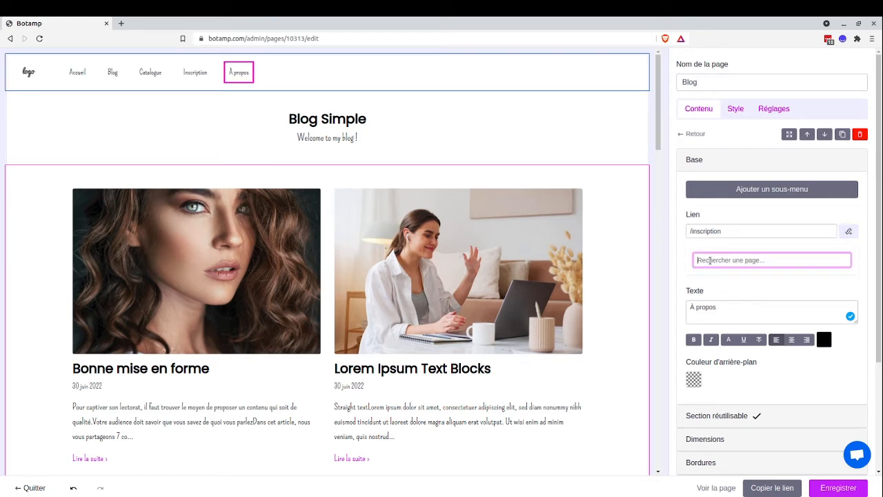
{"action": "type", "text": "À propos"}
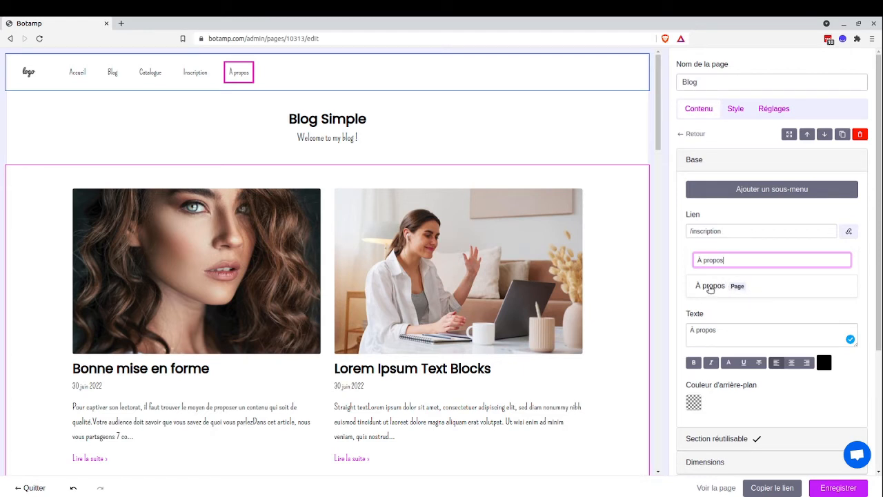
{"action": "left_click", "coordinate": [710, 287]}
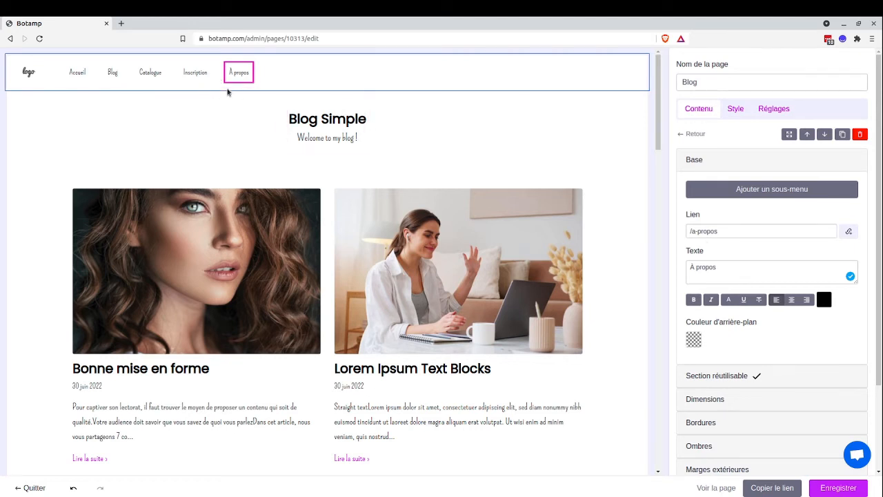
Add a sub-menu to the Blog menu item and rename its first entry as "Catégorie 1".
{"action": "left_click", "coordinate": [114, 74]}
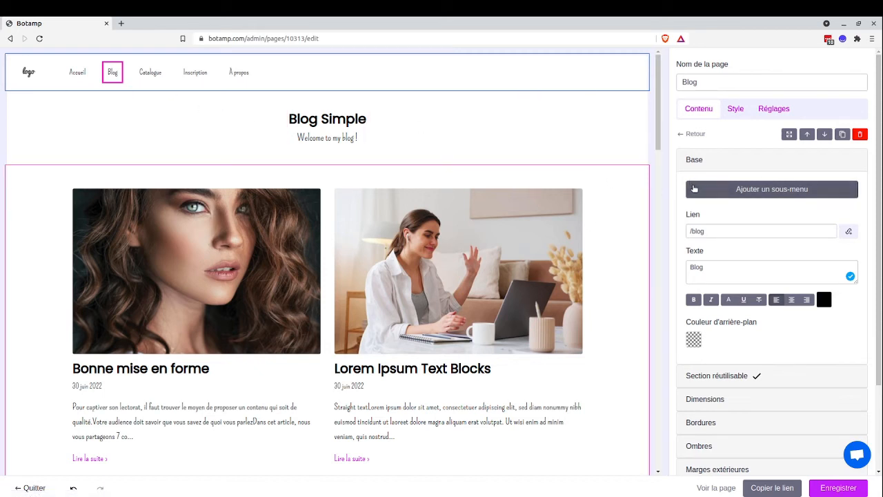
{"action": "left_click", "coordinate": [776, 190]}
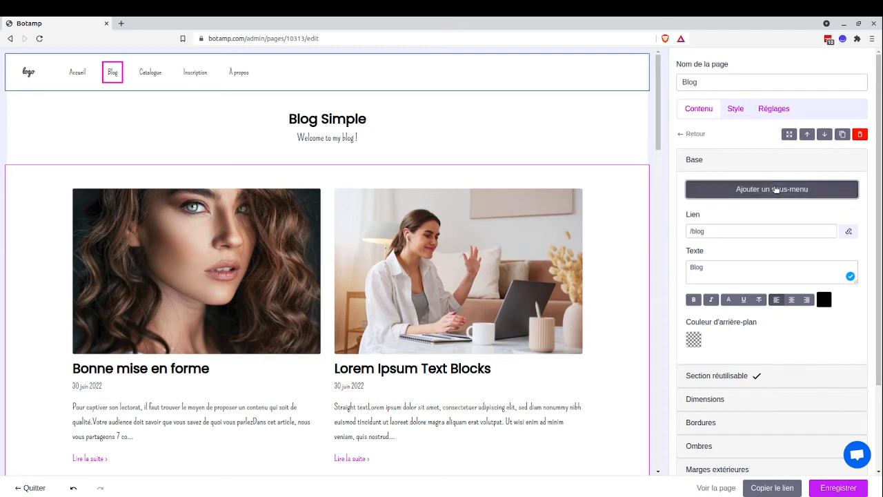
{"action": "mouse_move", "coordinate": [117, 73]}
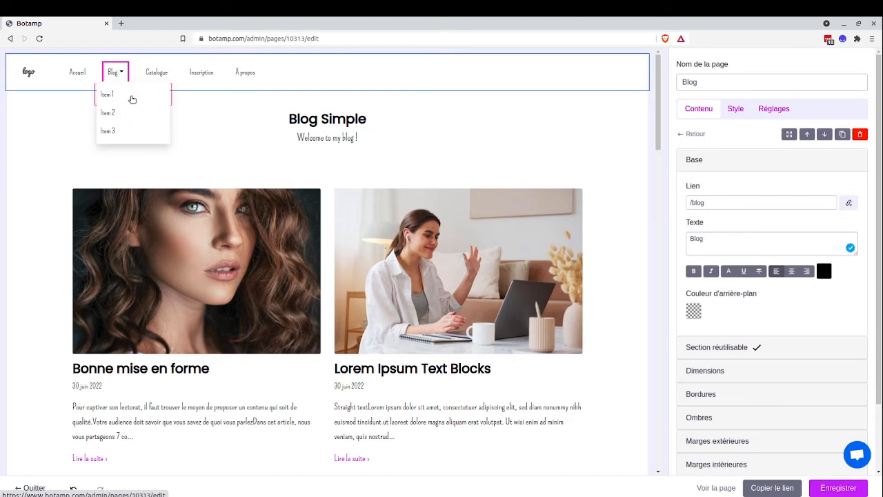
{"action": "left_click", "coordinate": [131, 100]}
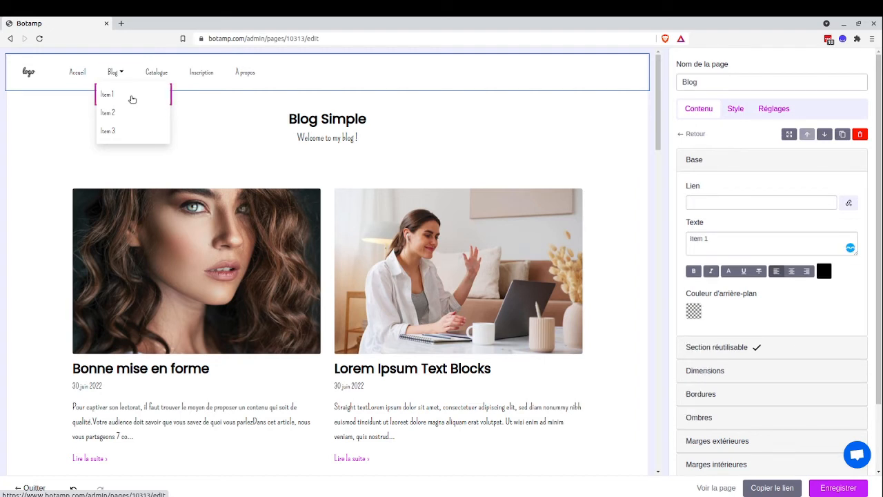
{"action": "left_click_drag", "start_coordinate": [730, 244], "coordinate": [662, 238]}
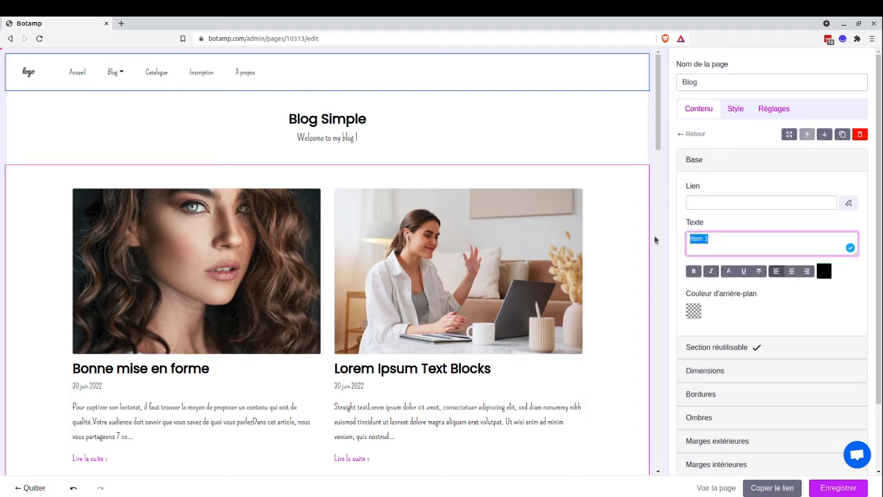
{"action": "type", "text": "Catégori"}
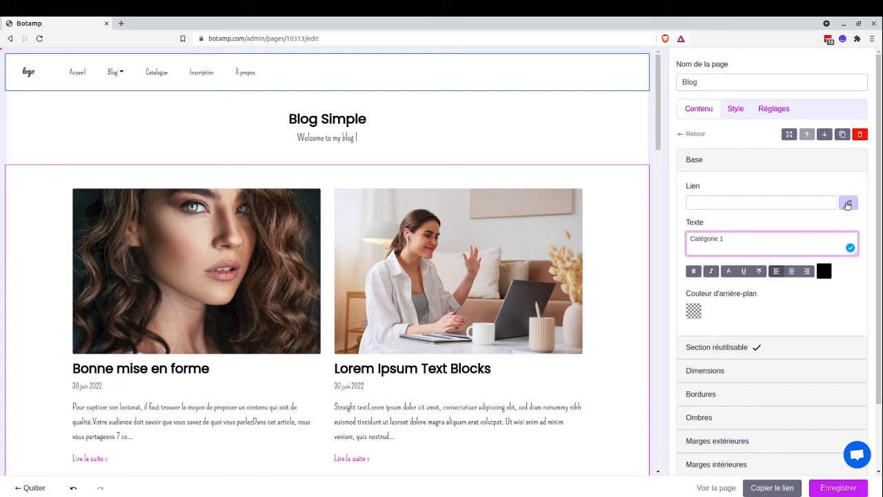
Search the linkable pages for "Catégorie" and link the first Blog sub-menu entry to the Catégorie 1 article category.
{"action": "left_click", "coordinate": [851, 203]}
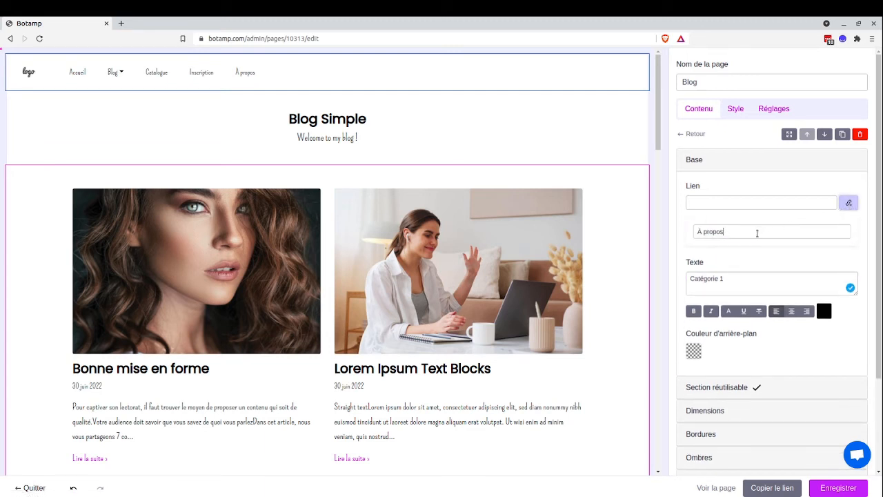
{"action": "left_click_drag", "start_coordinate": [757, 231], "coordinate": [689, 232]}
{"action": "type", "text": "C"}
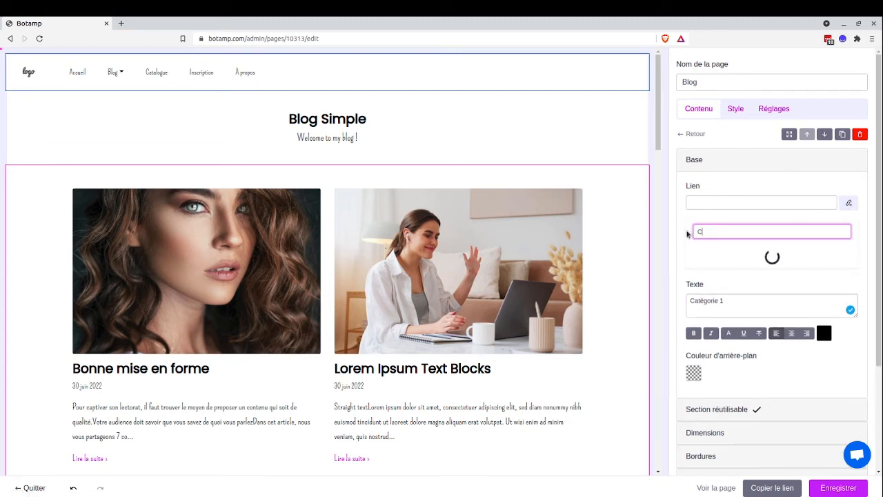
{"action": "type", "text": "atégorie"}
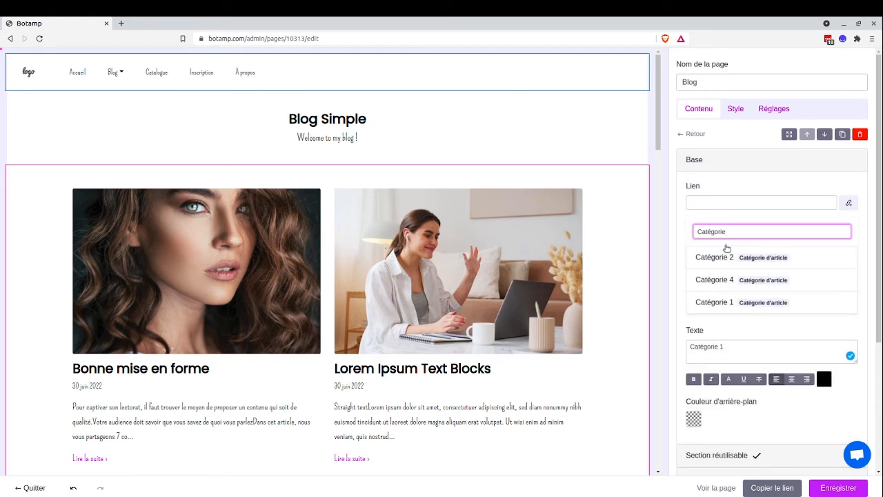
{"action": "left_click", "coordinate": [748, 300]}
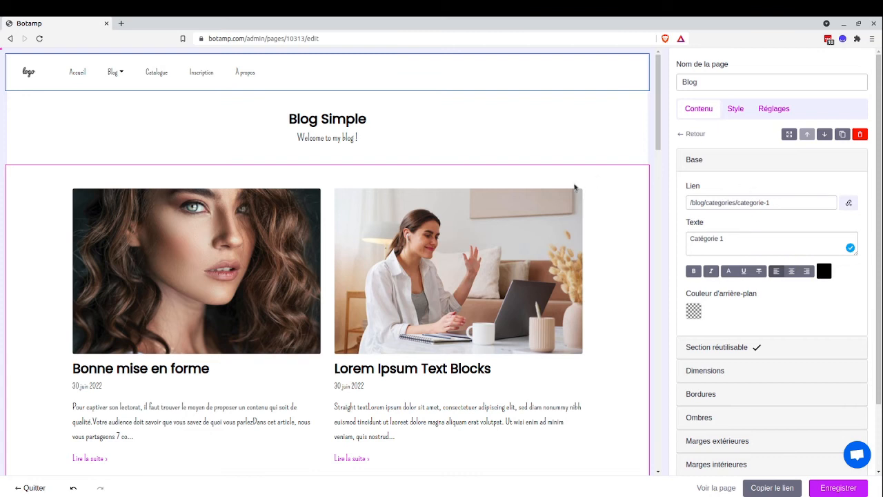
Rename the second Blog sub-menu entry as "Catégorie 2" and link it to the Catégorie 2 article category.
{"action": "left_click", "coordinate": [110, 72]}
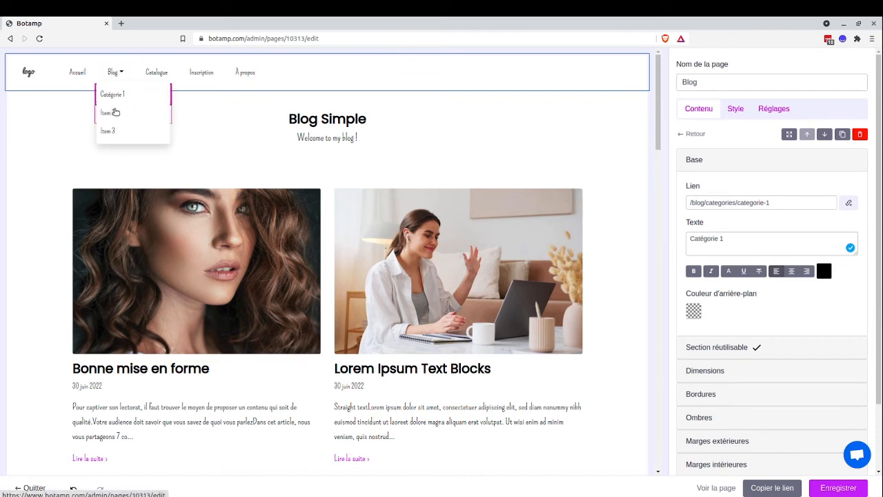
{"action": "left_click", "coordinate": [113, 112]}
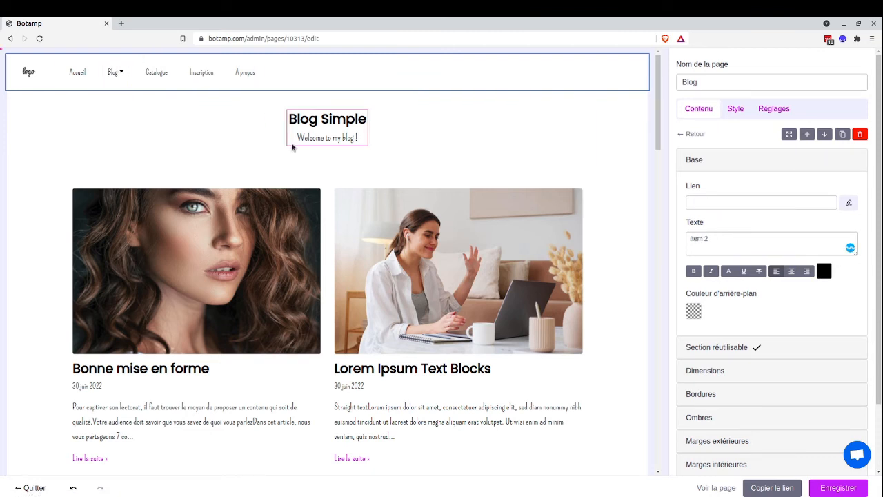
{"action": "double_click", "coordinate": [698, 239]}
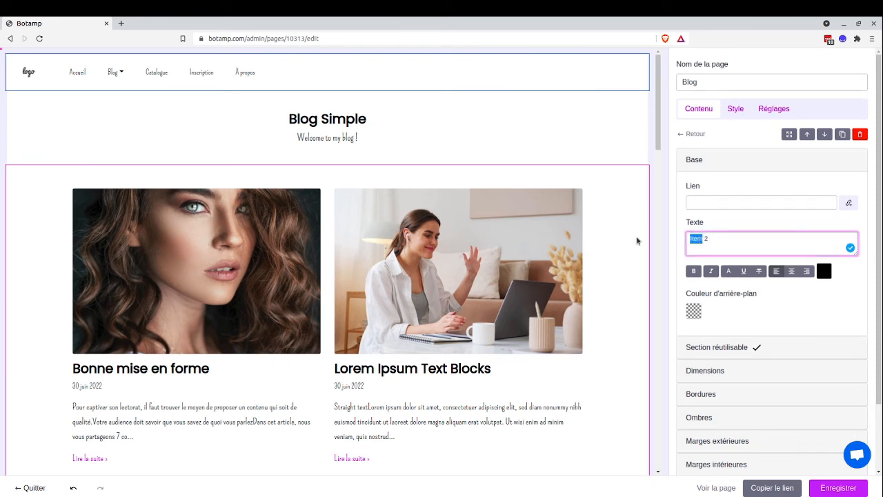
{"action": "type", "text": "Catégori"}
{"action": "left_click", "coordinate": [848, 202]}
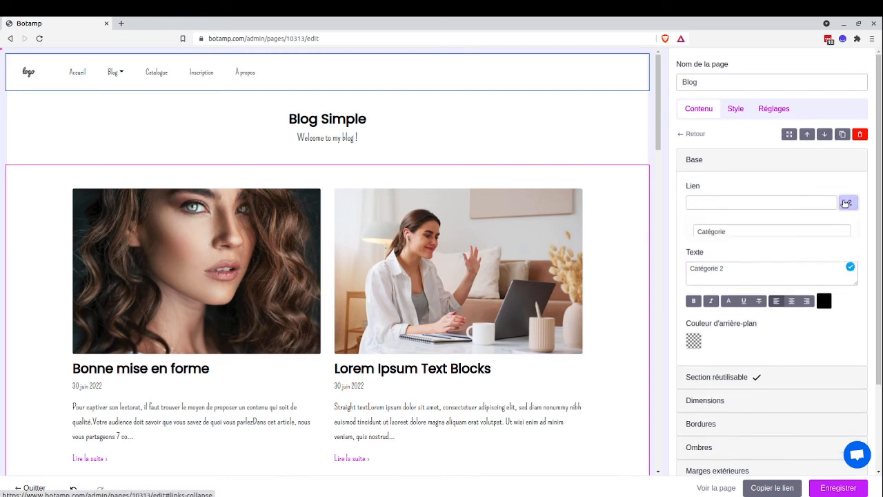
{"action": "left_click", "coordinate": [738, 232]}
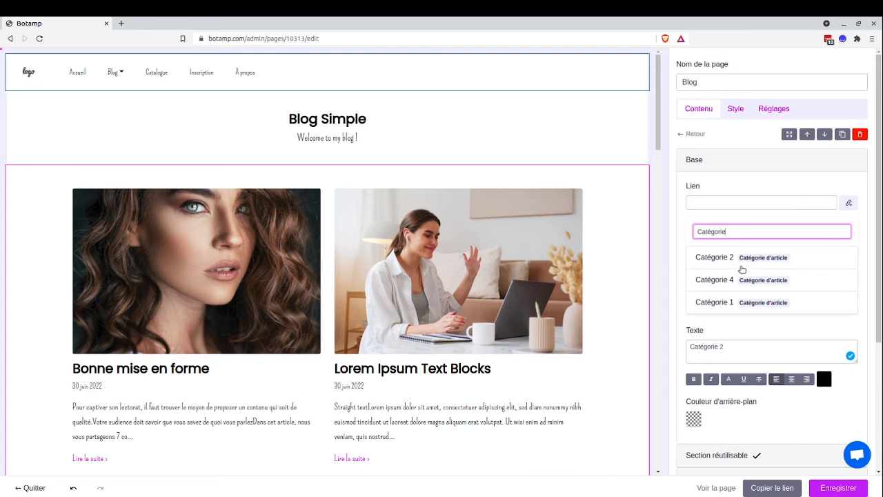
{"action": "left_click", "coordinate": [715, 258]}
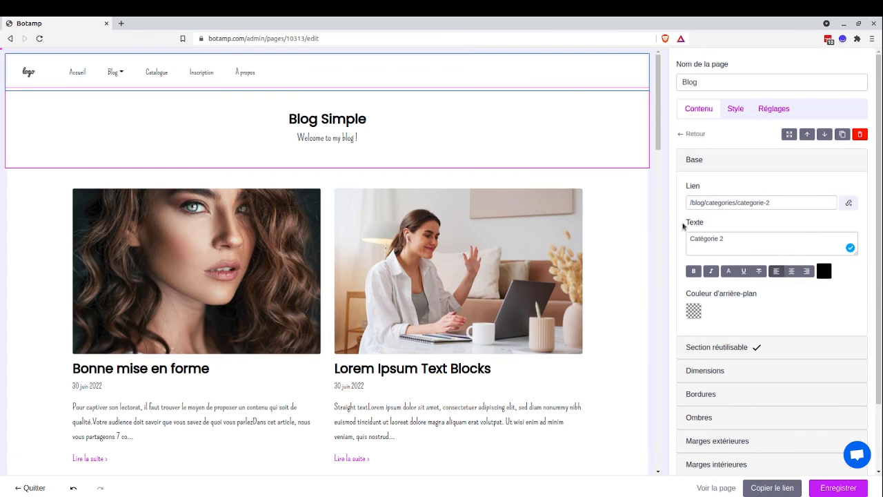
Duplicate the Item 3 entry in the Blog sub-menu.
{"action": "mouse_move", "coordinate": [134, 71]}
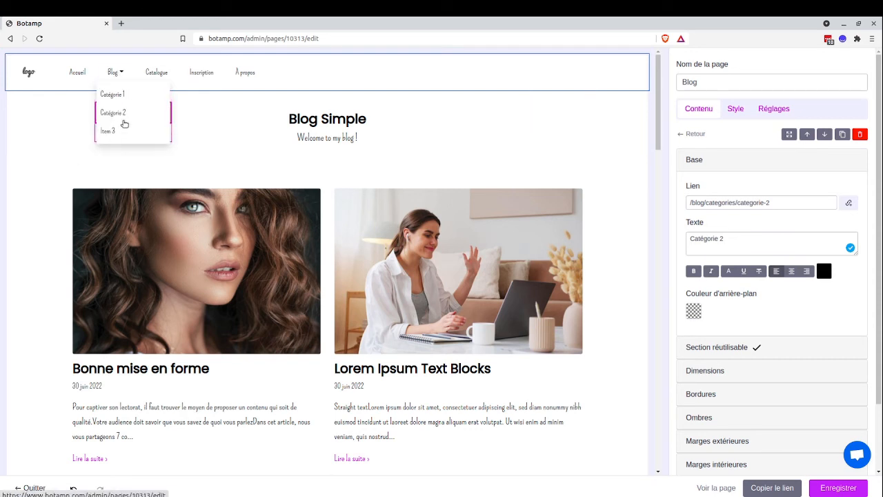
{"action": "left_click", "coordinate": [118, 135]}
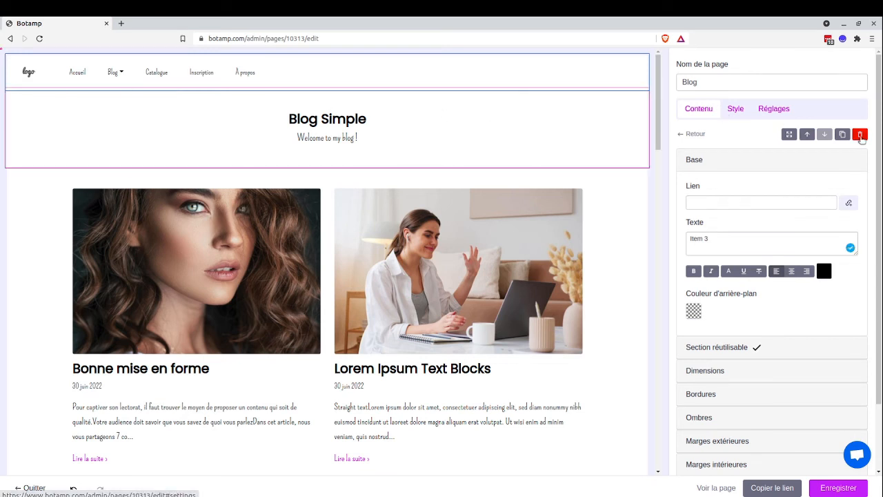
{"action": "left_click", "coordinate": [844, 136]}
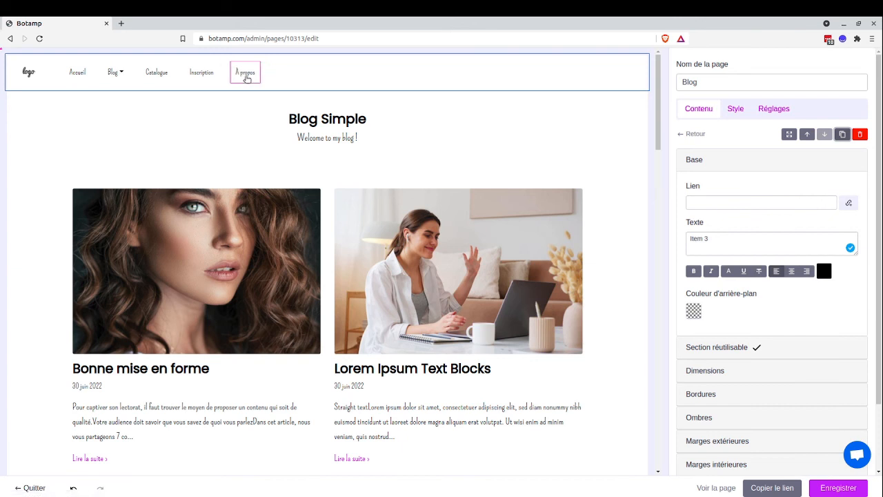
Duplicate the À propos item in the navigation menu and set the copy's text to "Catégorie 1".
{"action": "left_click", "coordinate": [246, 76]}
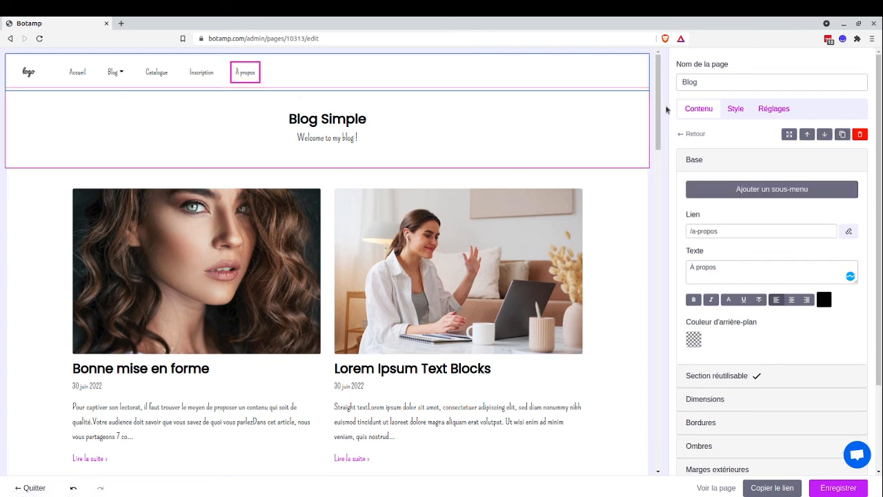
{"action": "left_click", "coordinate": [842, 134]}
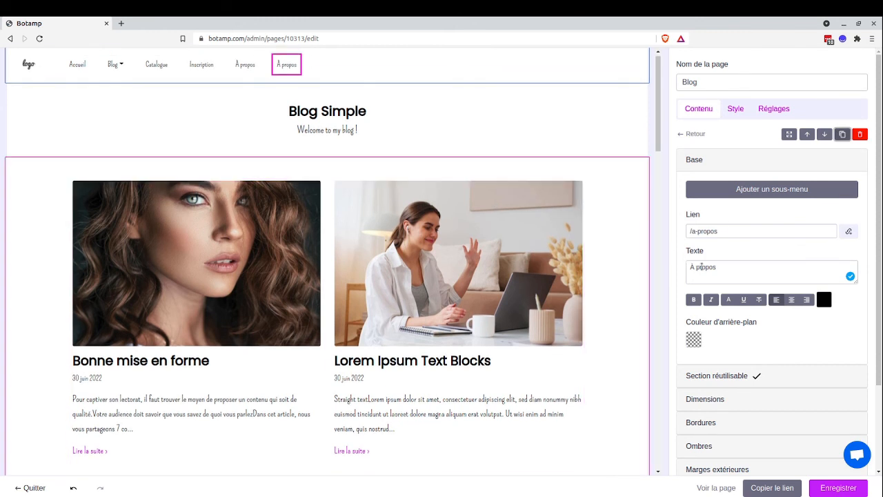
{"action": "triple_click", "coordinate": [701, 267]}
{"action": "type", "text": "Ca"}
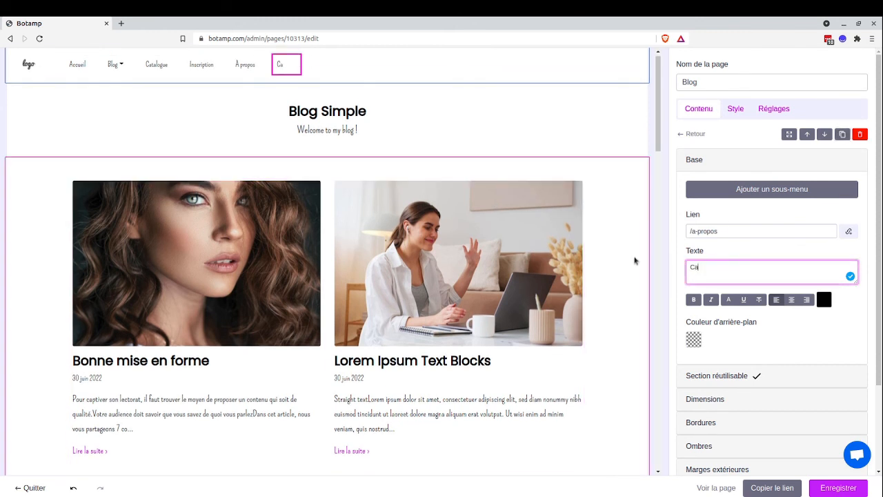
{"action": "type", "text": "tégorie 1"}
Link the new top-level Catégorie 1 menu item to the Catégorie 1 article category.
{"action": "left_click", "coordinate": [850, 233]}
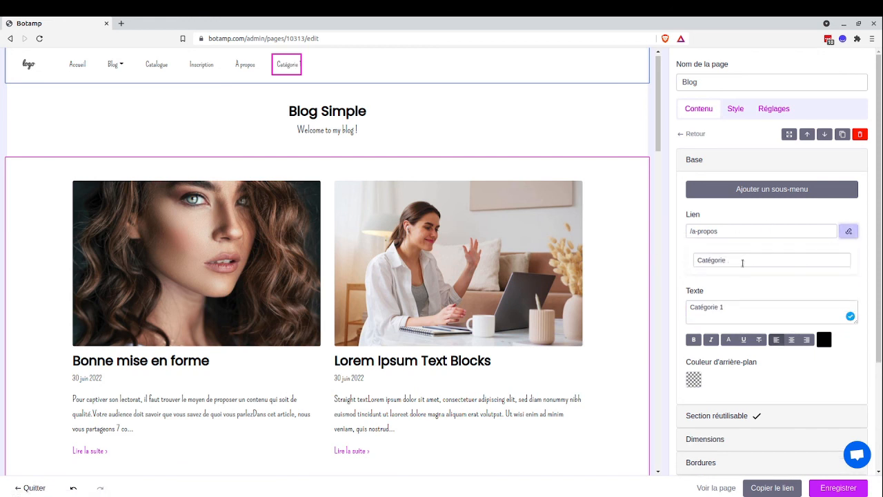
{"action": "left_click", "coordinate": [738, 260]}
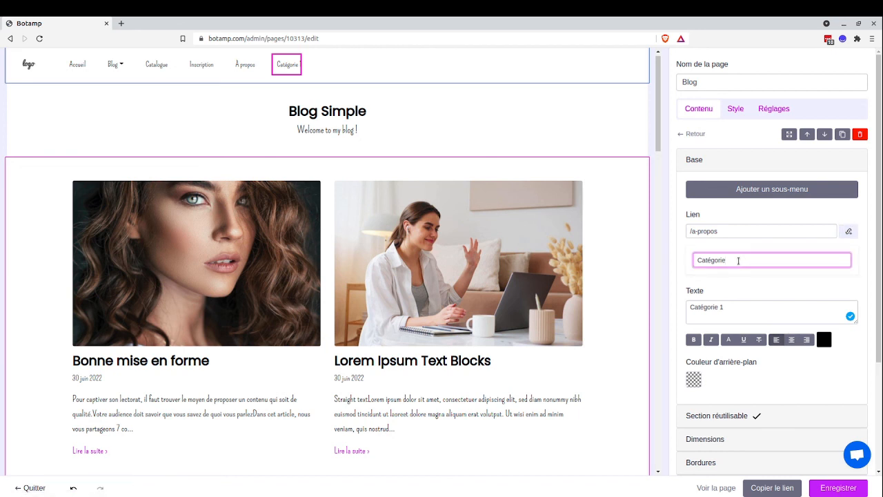
{"action": "type", "text": "1"}
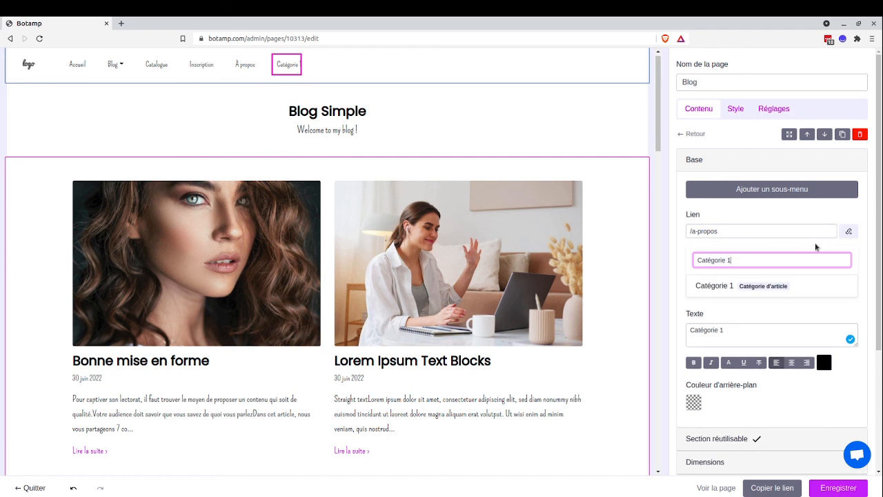
{"action": "left_click", "coordinate": [741, 296]}
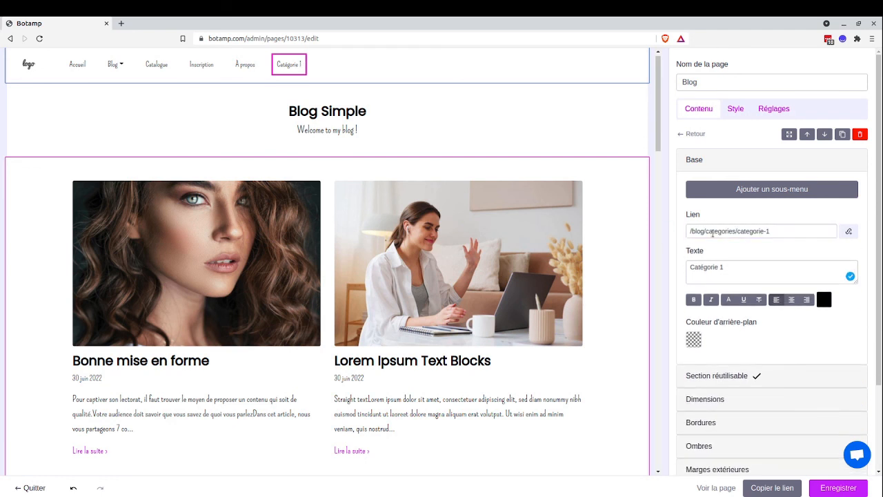
{"action": "left_click", "coordinate": [591, 150]}
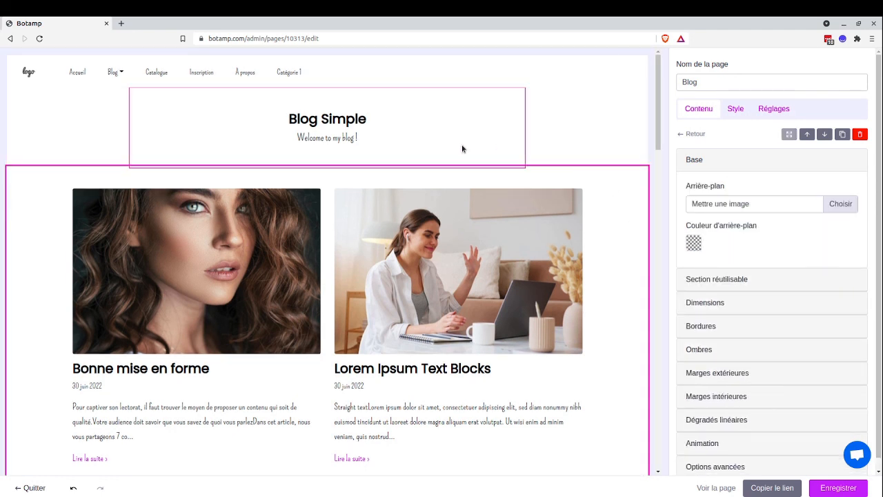